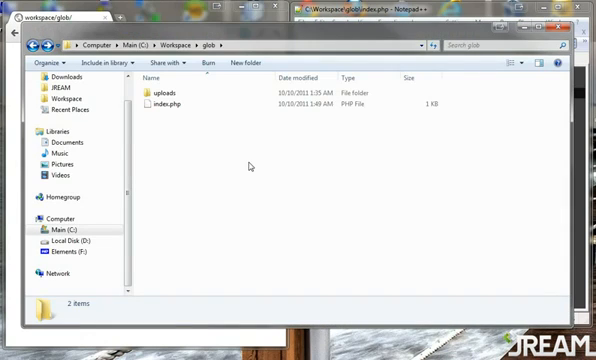
# Step: View the uploads folder's 13 files (images, text files, MP3s) in Windows Explorer
pyautogui.click(164, 93)
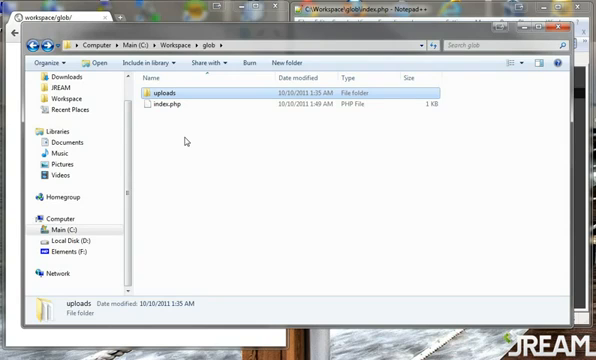
pyautogui.click(177, 106)
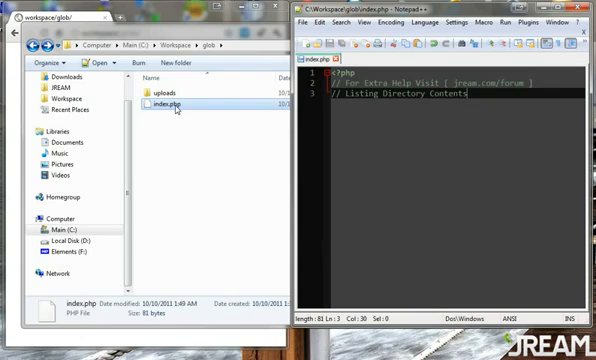
pyautogui.press('Return')
pyautogui.press('Return')
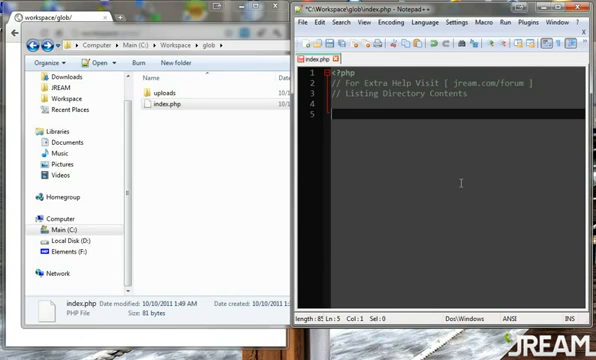
pyautogui.click(252, 140)
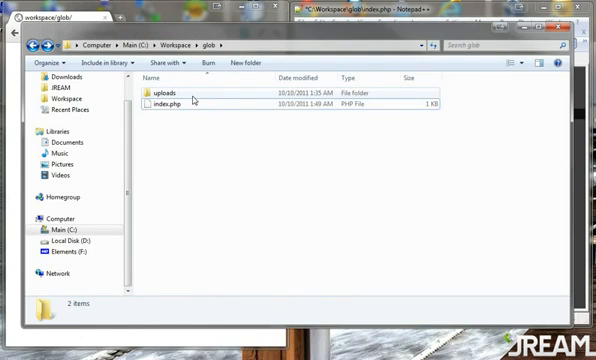
pyautogui.doubleClick(165, 93)
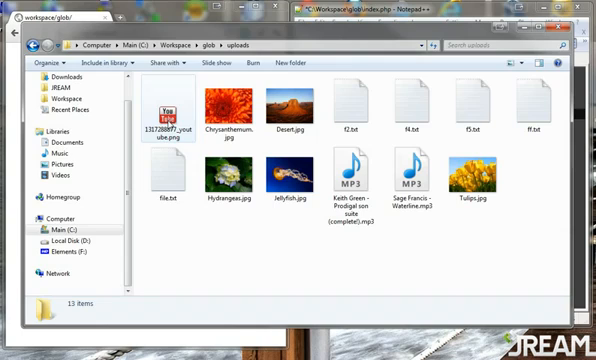
# Step: Write $dir = glob('uploads/'); at the top of index.php
pyautogui.click(60, 8)
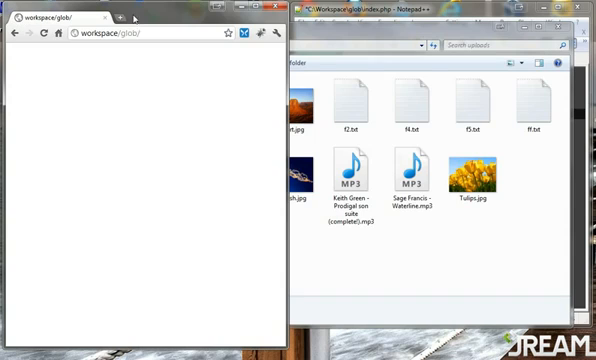
pyautogui.click(365, 8)
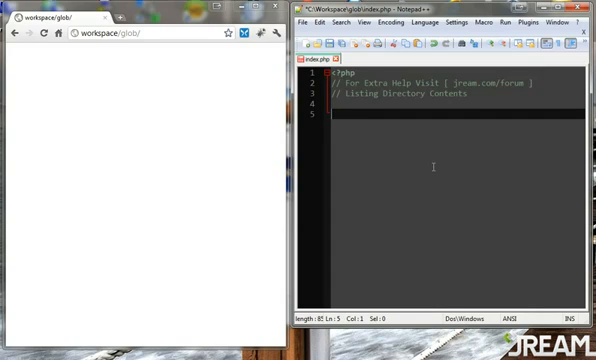
pyautogui.write('$dir')
pyautogui.write(' = ')
pyautogui.write('glob();')
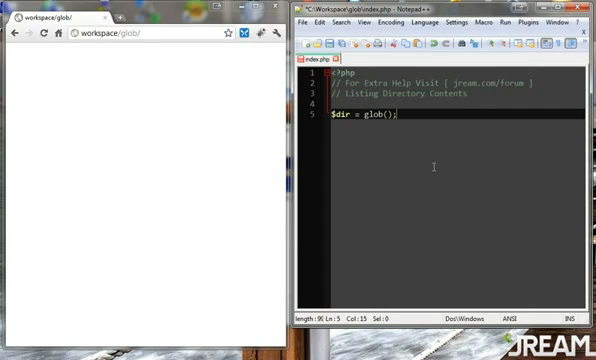
pyautogui.press('Left')
pyautogui.press('Left')
pyautogui.write("''")
pyautogui.press('Left')
pyautogui.write('uploads')
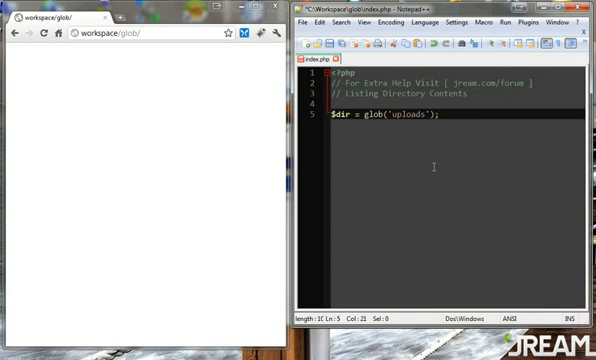
pyautogui.write('/')
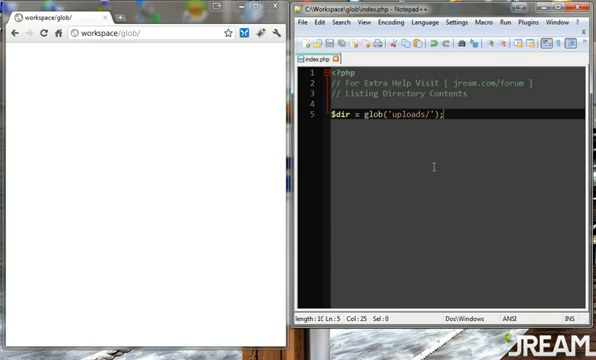
pyautogui.press('Return')
pyautogui.write("echo '")
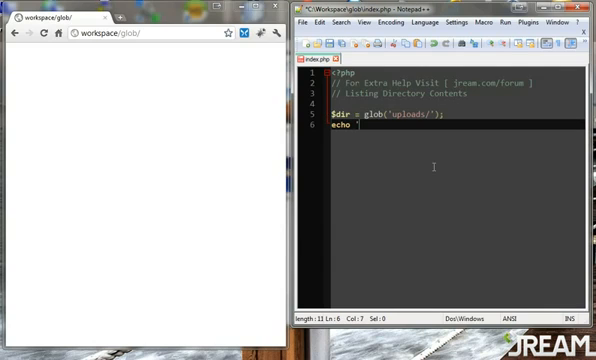
pyautogui.write("<pre'>")
# Step: Add echo '<pre>'; and print_r($dir); lines and save the script
pyautogui.press('Left')
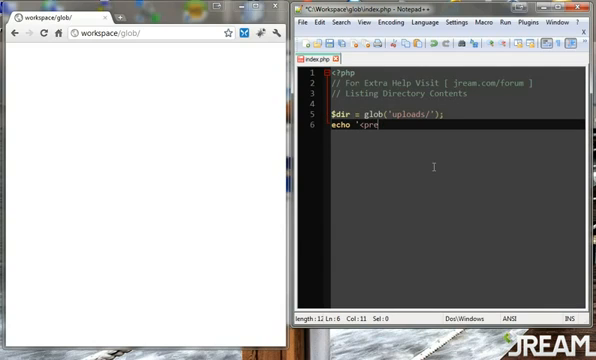
pyautogui.write('>')
pyautogui.press('End')
pyautogui.write(';')
pyautogui.press('Return')
pyautogui.write('print')
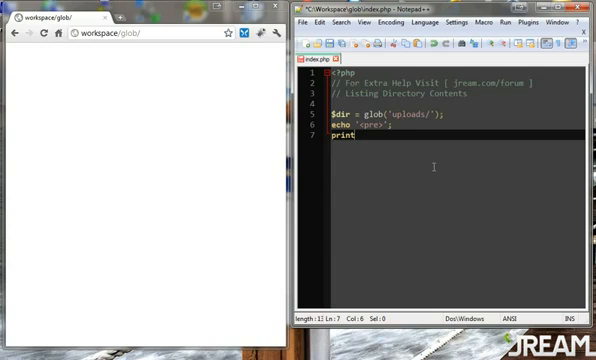
pyautogui.write('_r($dir);')
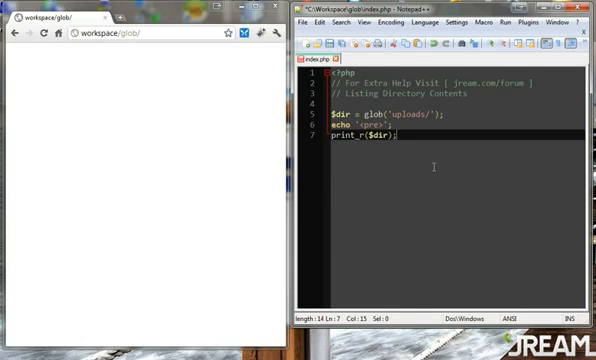
pyautogui.press('Return')
# Step: Run the script in Chrome, showing an array with only uploads/, then return to the uploads listing
pyautogui.hotkey('ctrl', 's')
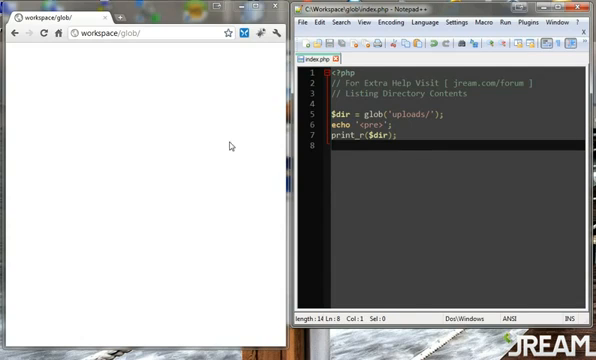
pyautogui.click(44, 33)
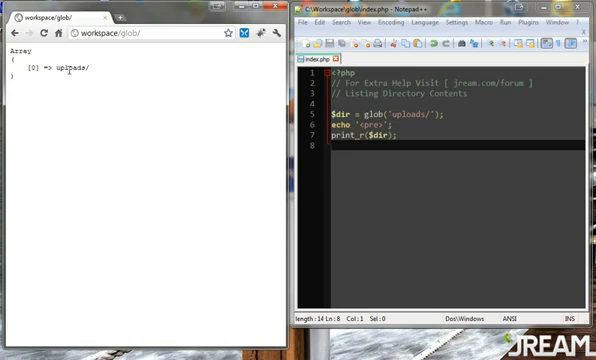
pyautogui.doubleClick(72, 67)
pyautogui.click(144, 110)
pyautogui.click(432, 114)
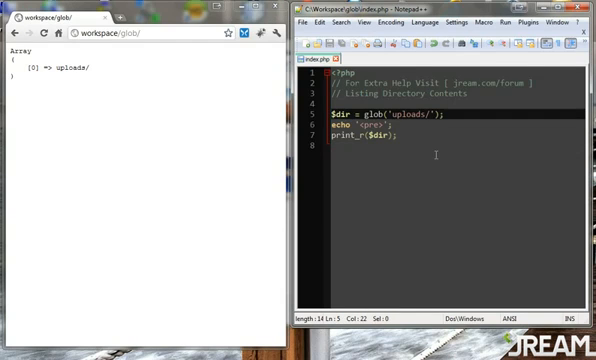
pyautogui.hotkey('alt', 'Tab')
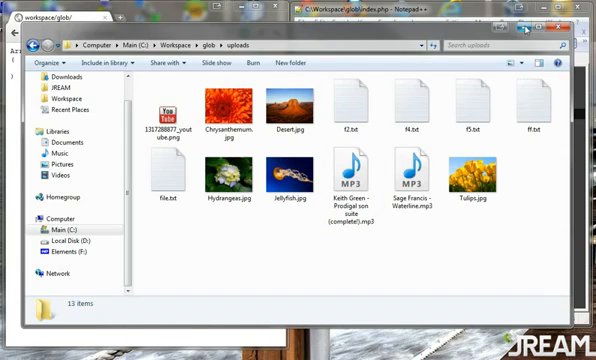
# Step: Point glob at uploads/f5.txt and reload so Chrome lists that single file
pyautogui.click(525, 27)
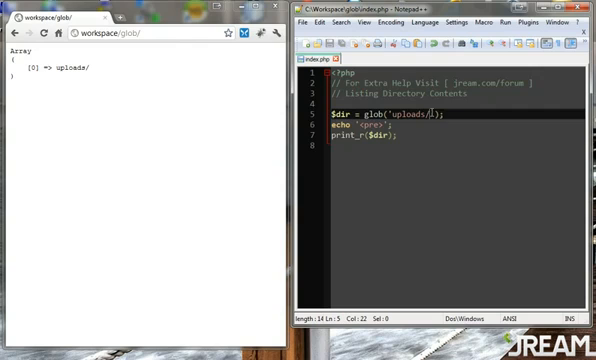
pyautogui.write('f5.txt')
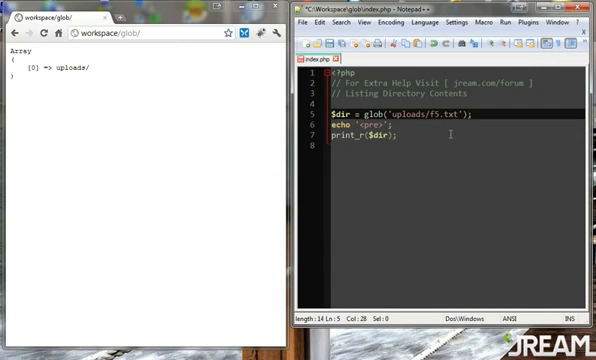
pyautogui.hotkey('ctrl', 's')
pyautogui.press('F5')
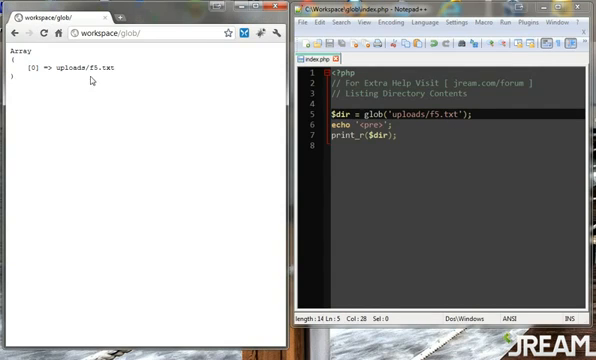
# Step: Change the path to uploads/aaaaa.txt and reload so Chrome prints an empty array
pyautogui.click(434, 114)
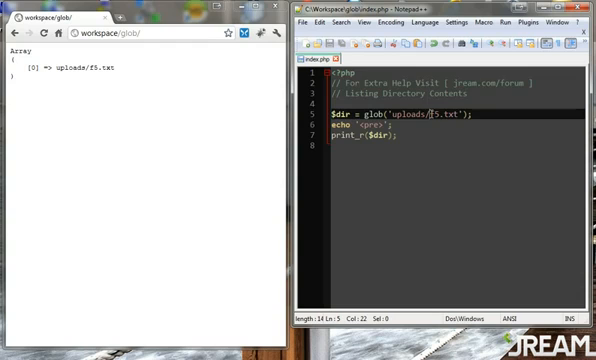
pyautogui.hotkey('shift', 'Right')
pyautogui.hotkey('shift', 'Right')
pyautogui.write('*aaa')
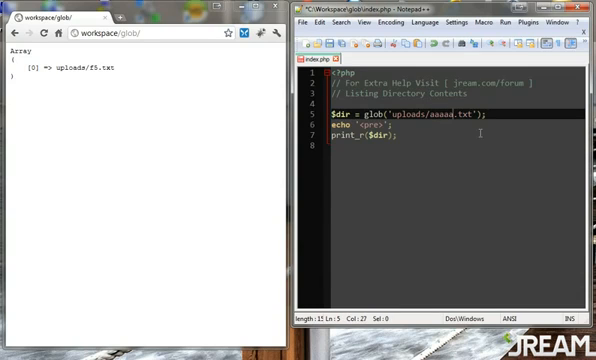
pyautogui.hotkey('ctrl', 's')
pyautogui.click(43, 33)
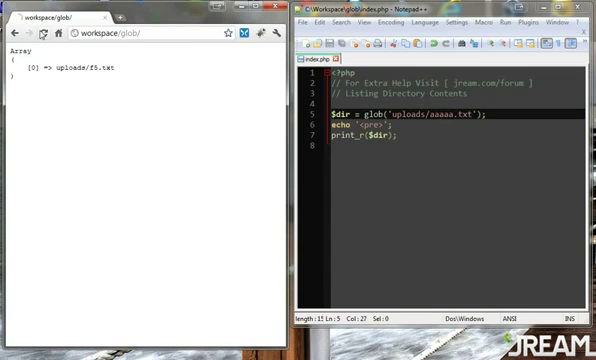
# Step: Use the wildcard pattern uploads/*.txt and reload to list the txt files
pyautogui.doubleClick(441, 114)
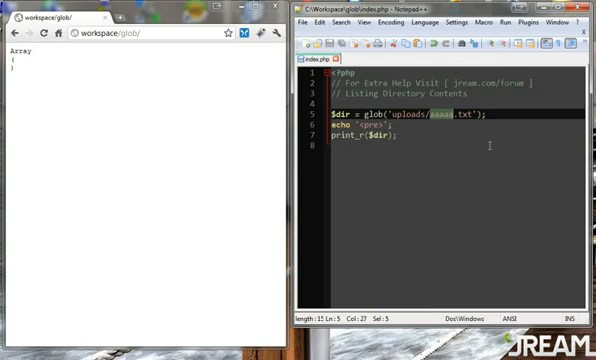
pyautogui.write('*')
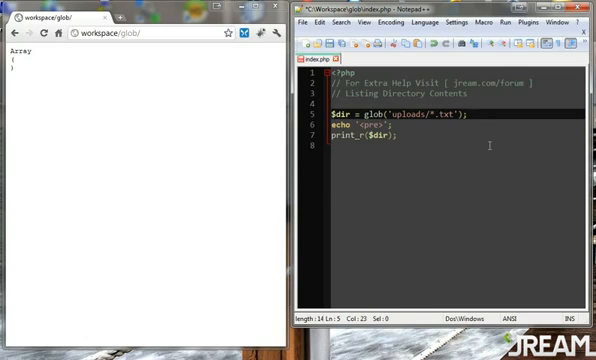
pyautogui.hotkey('ctrl', 's')
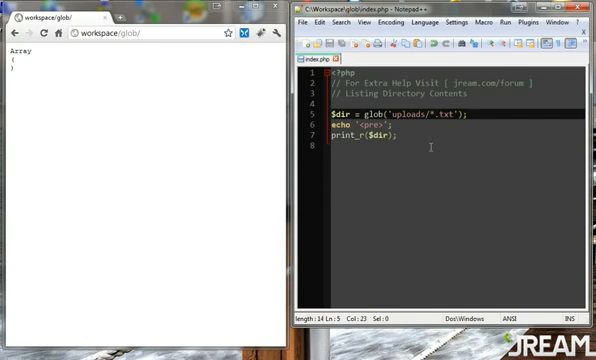
pyautogui.click(44, 33)
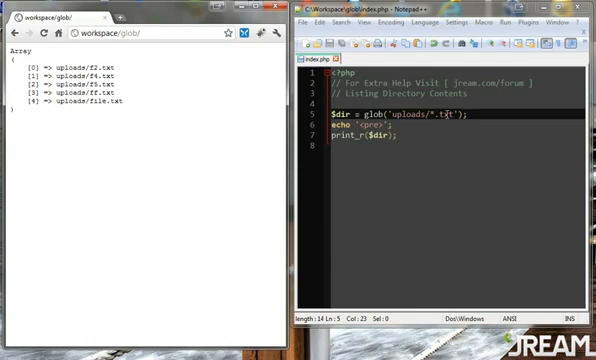
# Step: Switch the pattern to uploads/*.jpg so Chrome lists the five JPG images, then show the uploads folder
pyautogui.doubleClick(446, 113)
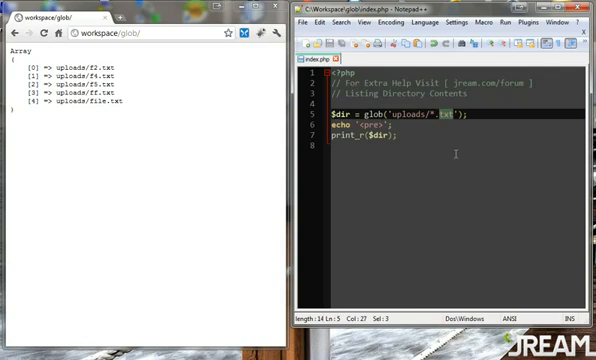
pyautogui.write('jpg')
pyautogui.hotkey('ctrl', 's')
pyautogui.press('F5')
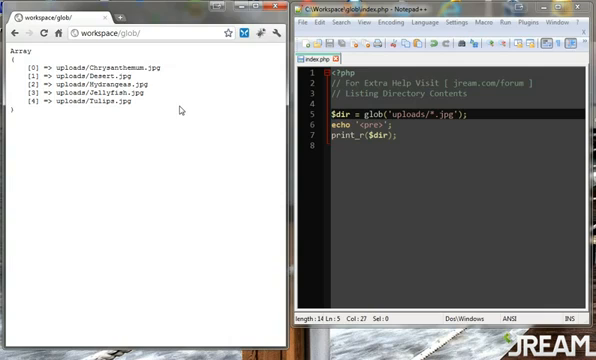
pyautogui.hotkey('alt', 'Tab')
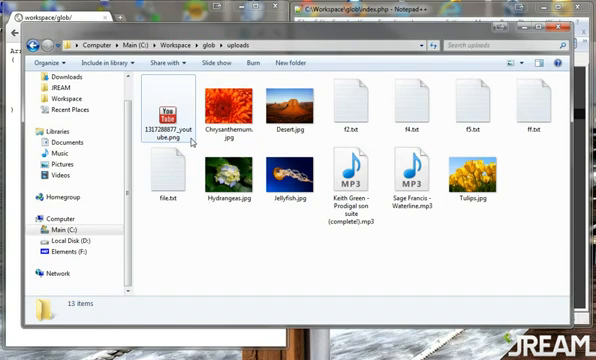
# Step: Inspect the details of the youtube png and Chrysanthemum.jpg files in the details pane
pyautogui.click(170, 120)
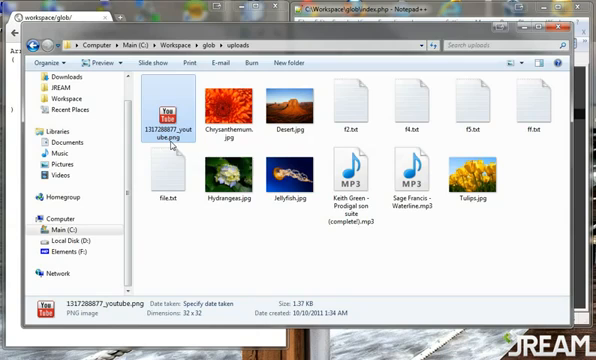
pyautogui.click(232, 140)
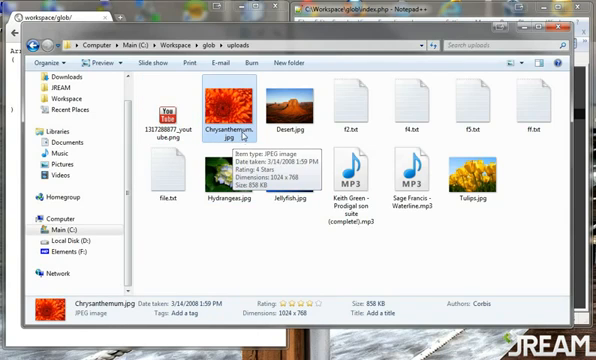
# Step: Duplicate the glob, echo and print_r block with Ctrl+D
pyautogui.click(521, 28)
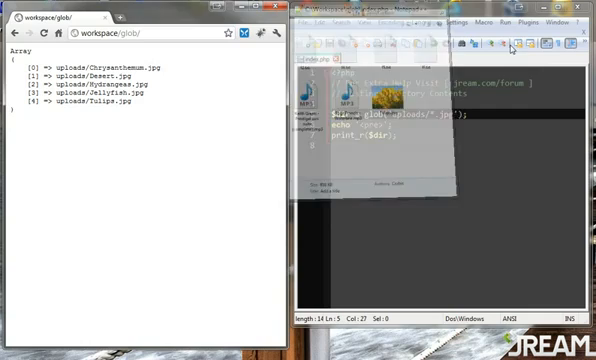
pyautogui.click(469, 114)
pyautogui.click(477, 114)
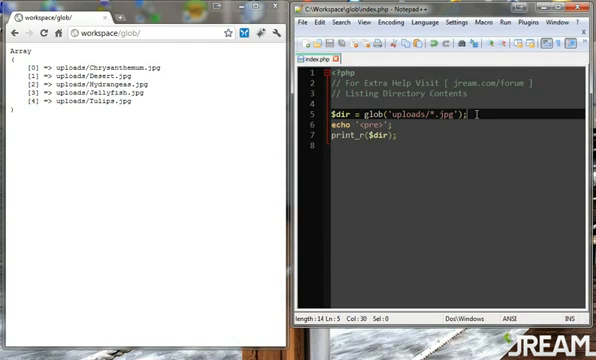
pyautogui.press('Down')
pyautogui.press('Down')
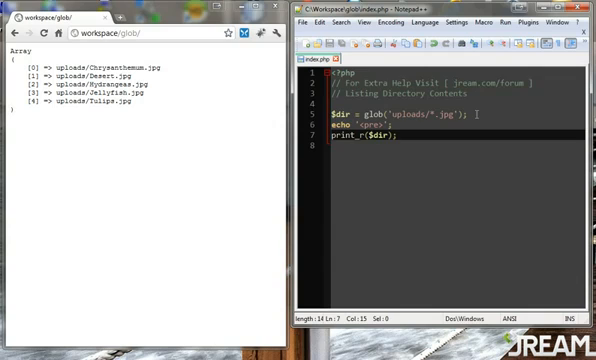
pyautogui.hotkey('shift', 'Up')
pyautogui.hotkey('shift', 'Up')
pyautogui.hotkey('shift', 'Up')
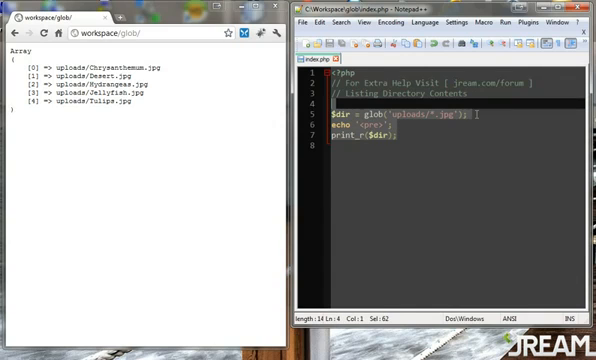
pyautogui.hotkey('ctrl', 'd')
# Step: Make the second glob match *.png and reload so Chrome shows a second array with the png
pyautogui.click(450, 145)
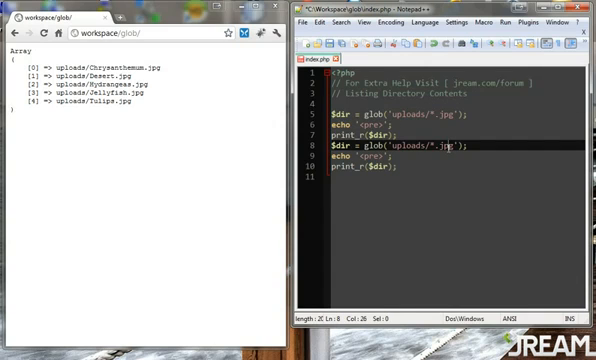
pyautogui.press('BackSpace')
pyautogui.press('BackSpace')
pyautogui.press('Delete')
pyautogui.write('png')
pyautogui.hotkey('ctrl', 's')
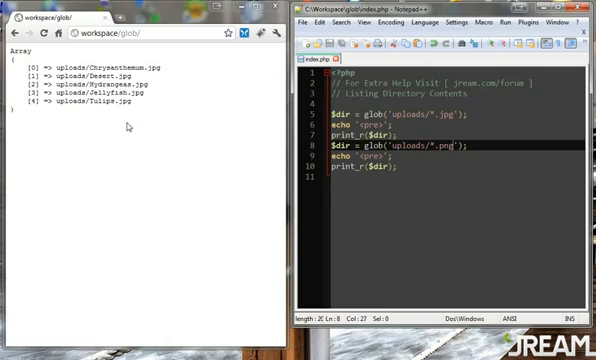
pyautogui.click(97, 92)
pyautogui.press('F5')
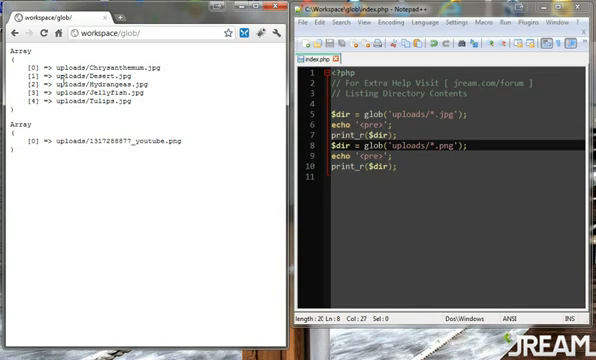
pyautogui.moveTo(398, 166); pyautogui.dragTo(305, 146)
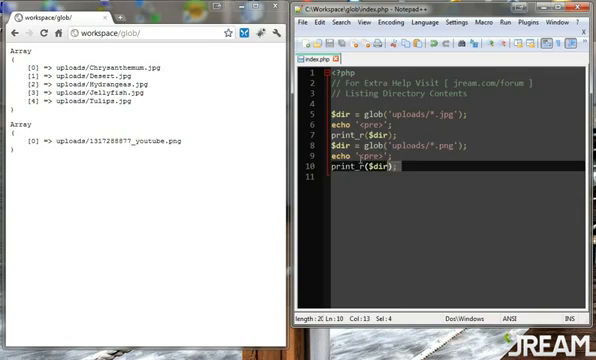
# Step: Replace both blocks with glob('uploads/{*.jpg,*.png}', GLOB_BRACE)
pyautogui.press('Delete')
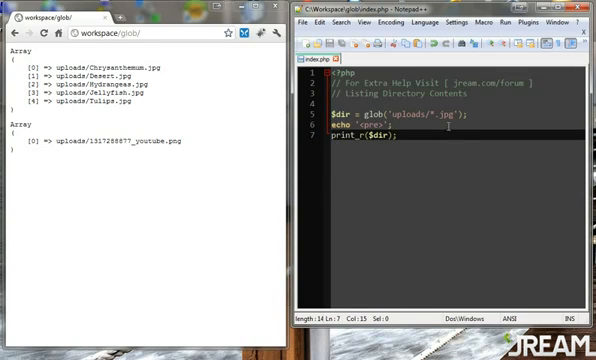
pyautogui.click(465, 114)
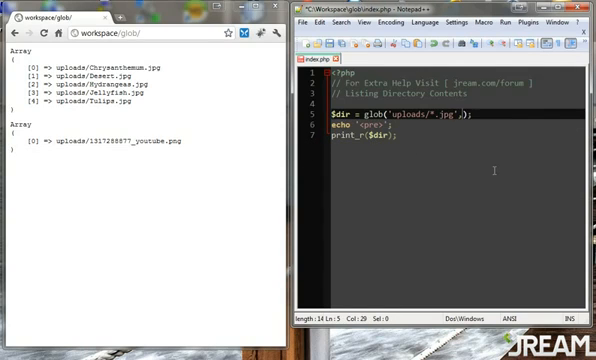
pyautogui.write(', GLOB_BRACE')
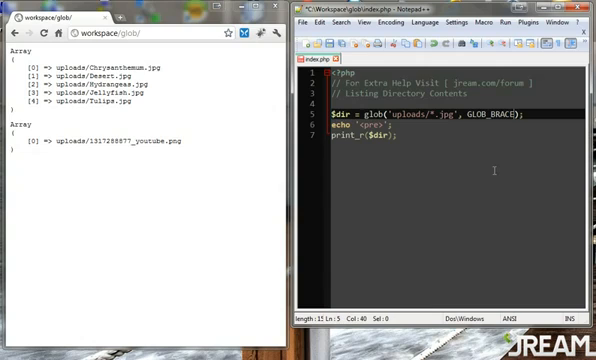
pyautogui.click(430, 113)
pyautogui.write('{')
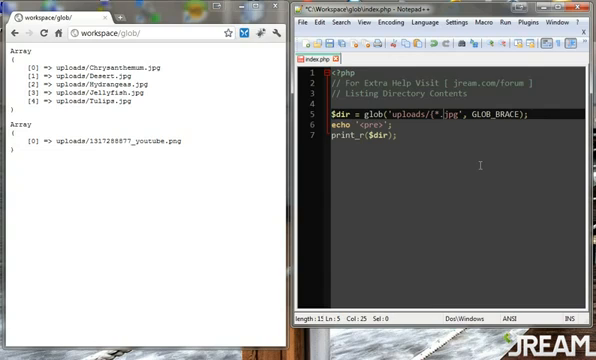
pyautogui.press('Right')
pyautogui.press('Right')
pyautogui.press('Right')
pyautogui.write('}')
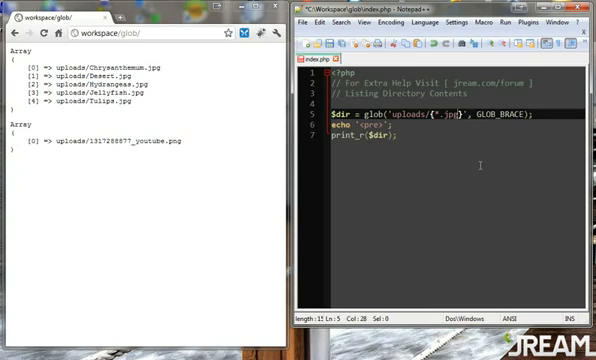
pyautogui.write(',')
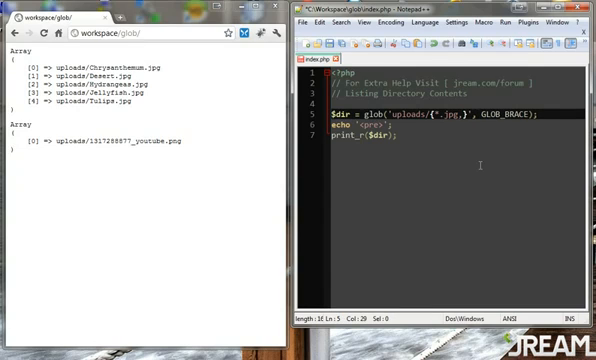
pyautogui.write('*.png')
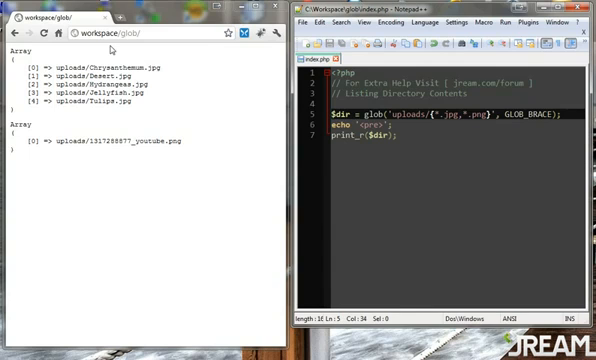
# Step: Reload Chrome to see all five jpgs plus the png in one array
pyautogui.click(44, 33)
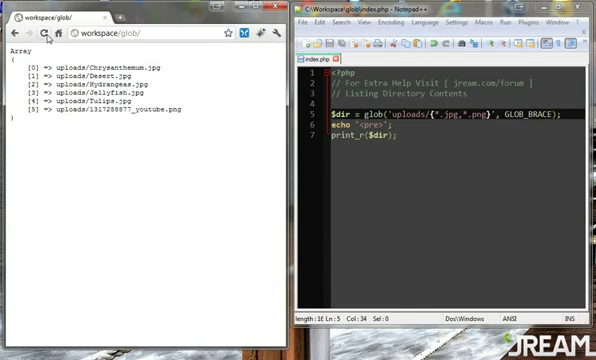
pyautogui.moveTo(88, 109); pyautogui.dragTo(183, 109)
pyautogui.click(188, 110)
pyautogui.click(410, 125)
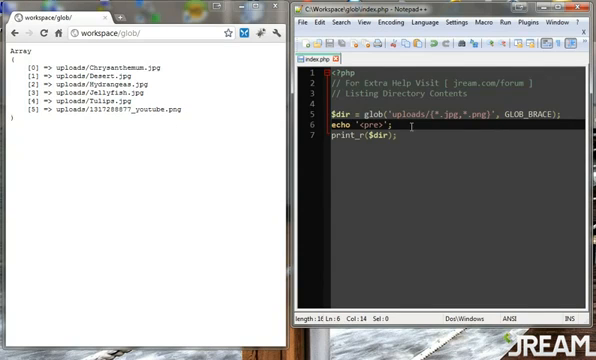
pyautogui.click(452, 115)
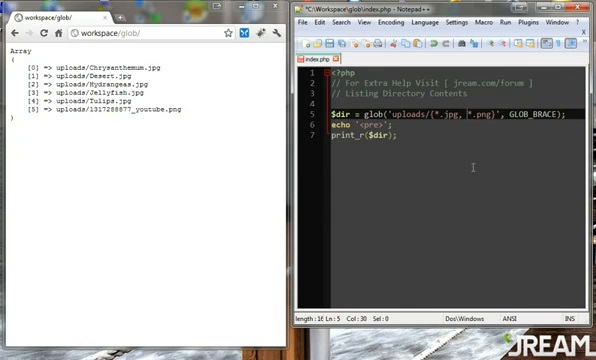
pyautogui.hotkey('ctrl', 's')
pyautogui.click(44, 33)
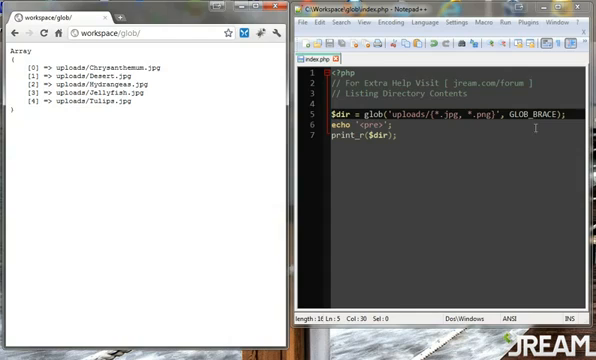
pyautogui.moveTo(466, 114); pyautogui.dragTo(492, 114)
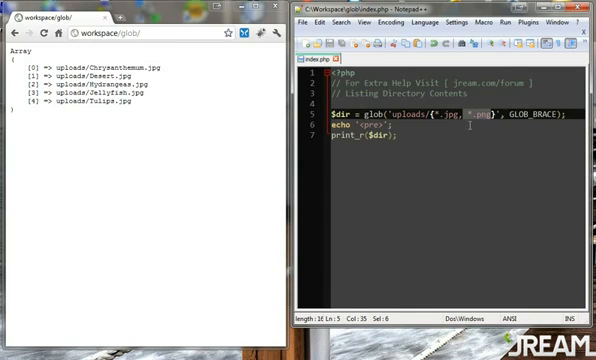
pyautogui.moveTo(469, 117); pyautogui.dragTo(462, 114)
pyautogui.hotkey('ctrl', 's')
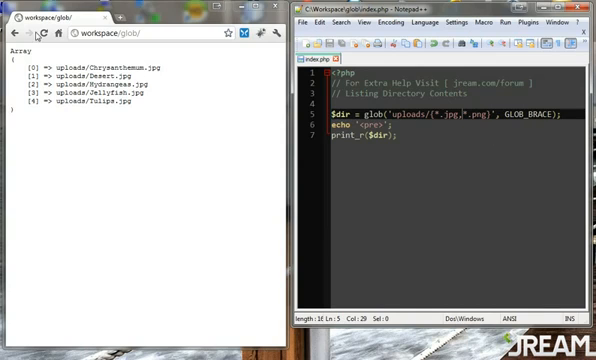
pyautogui.click(44, 33)
pyautogui.click(416, 139)
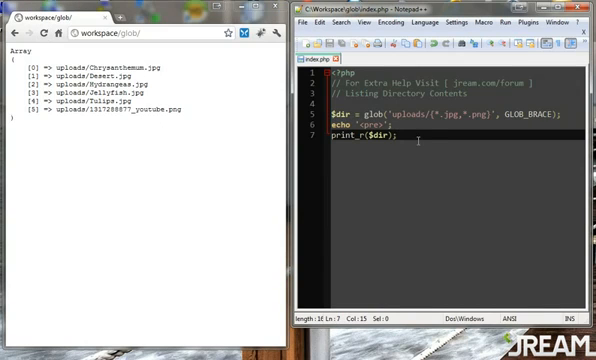